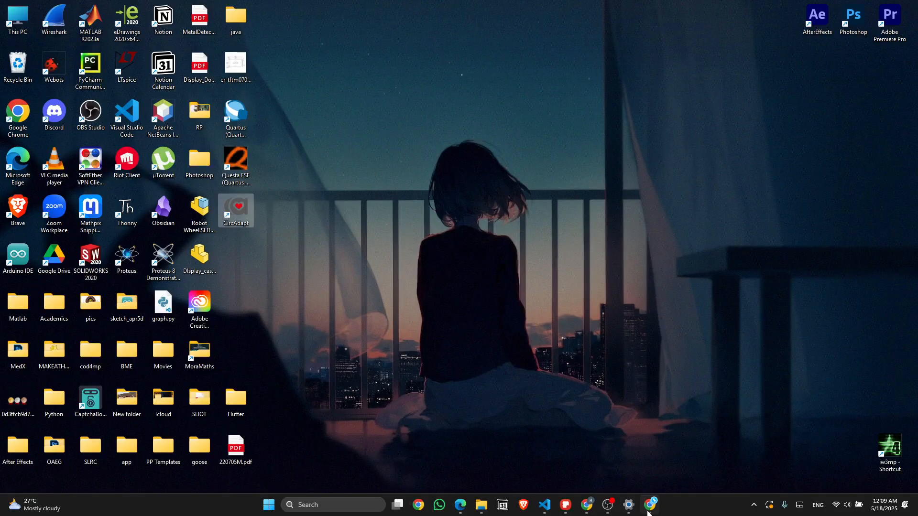
# - Switch to Chrome and close the OBS welcome and download pages, leaving only a new blank tab
pyautogui.moveTo(650, 506)
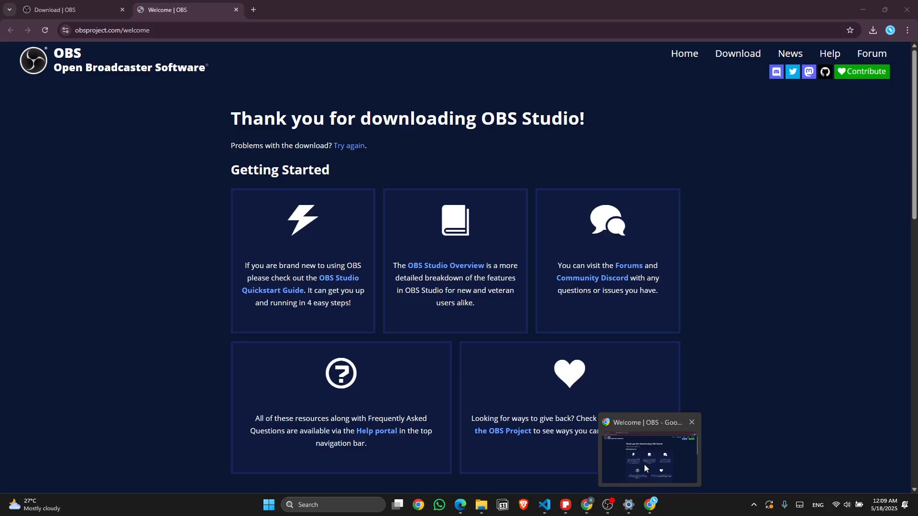
pyautogui.click(644, 463)
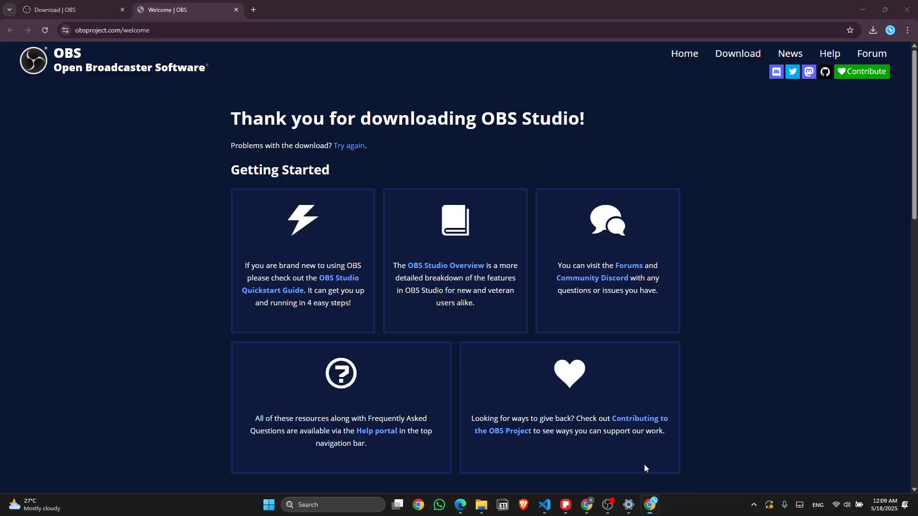
pyautogui.click(237, 14)
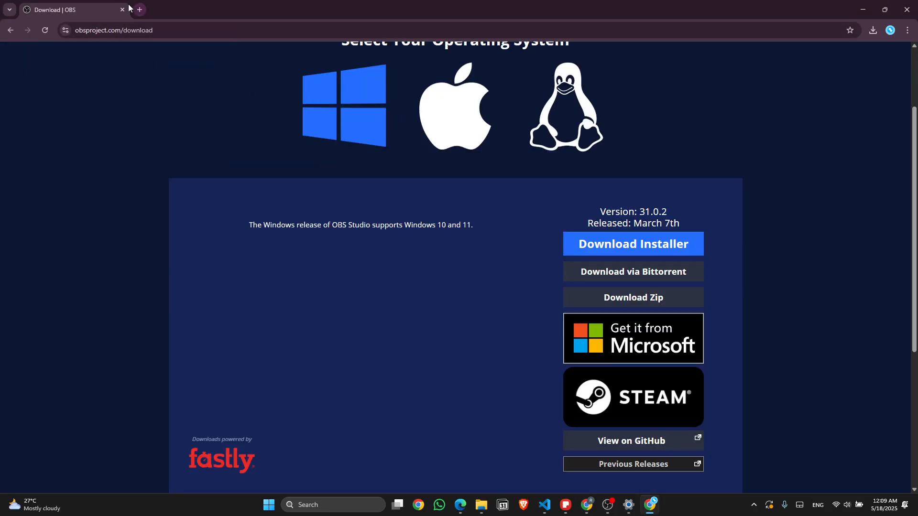
pyautogui.hotkey('ctrl', 't')
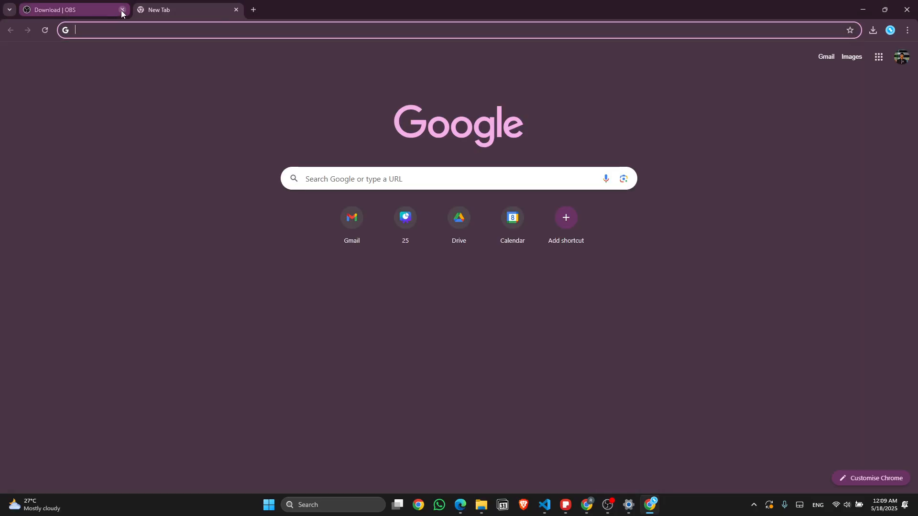
pyautogui.click(123, 10)
# - Search Google for "obs installation" and go to the OBS Studio download page
pyautogui.click(349, 184)
pyautogui.write('obs')
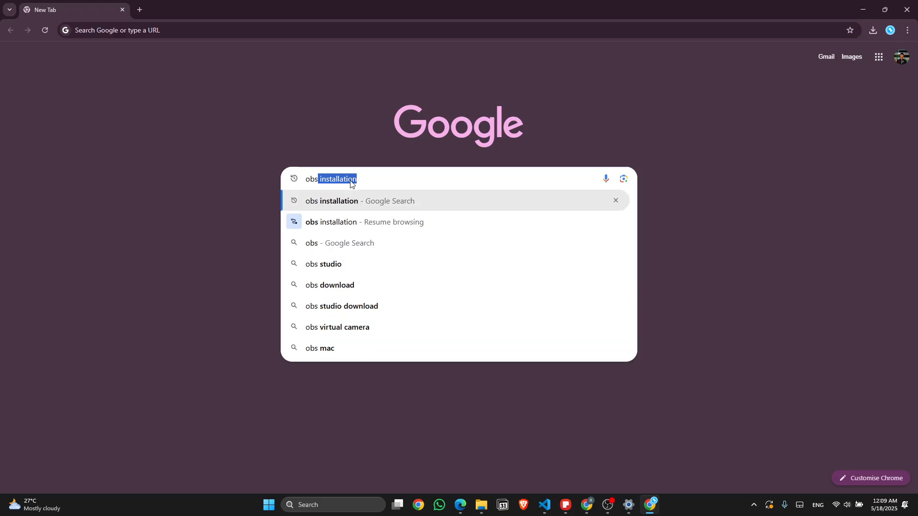
pyautogui.press('Return')
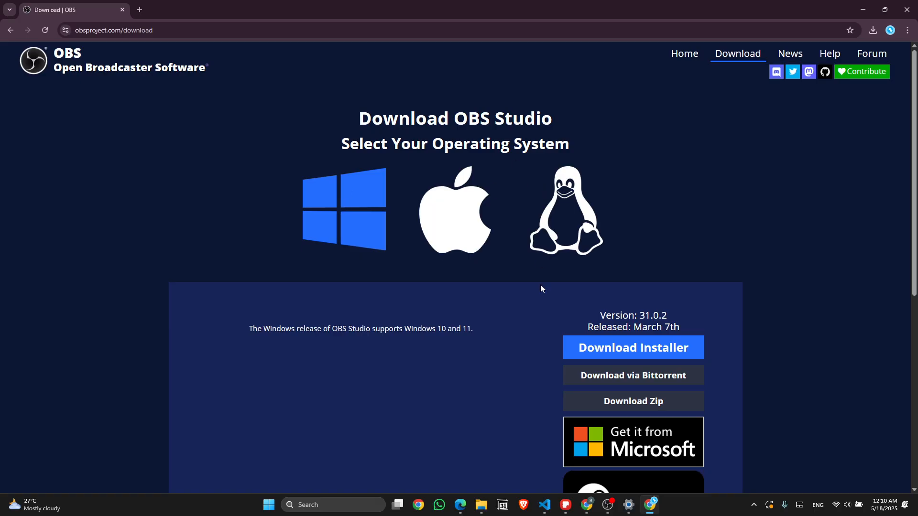
# - Start downloading the Windows installer for OBS Studio 31.0.2
pyautogui.scroll(-1, 540, 287)
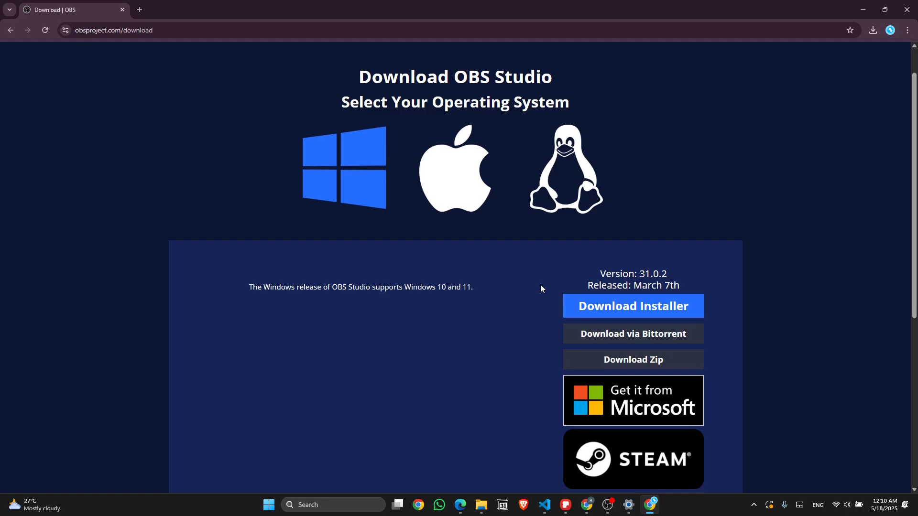
pyautogui.scroll(-1, 540, 287)
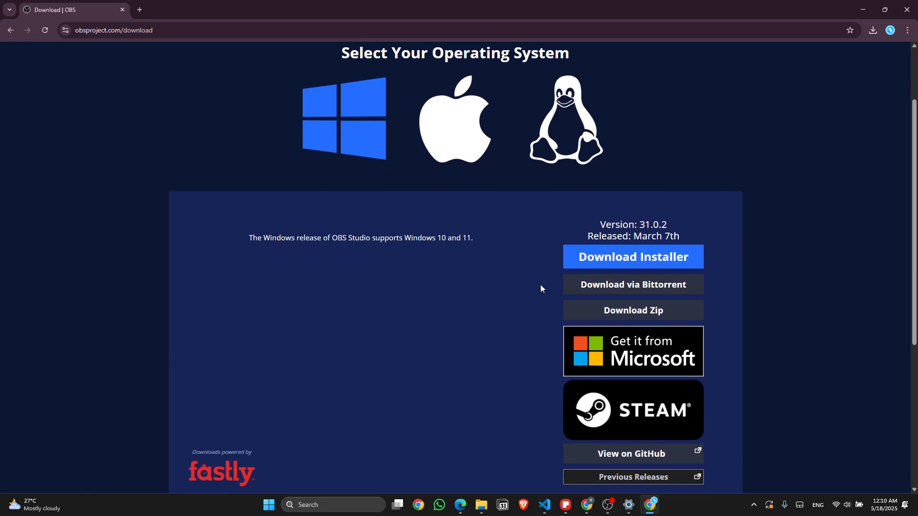
pyautogui.scroll(-1, 546, 247)
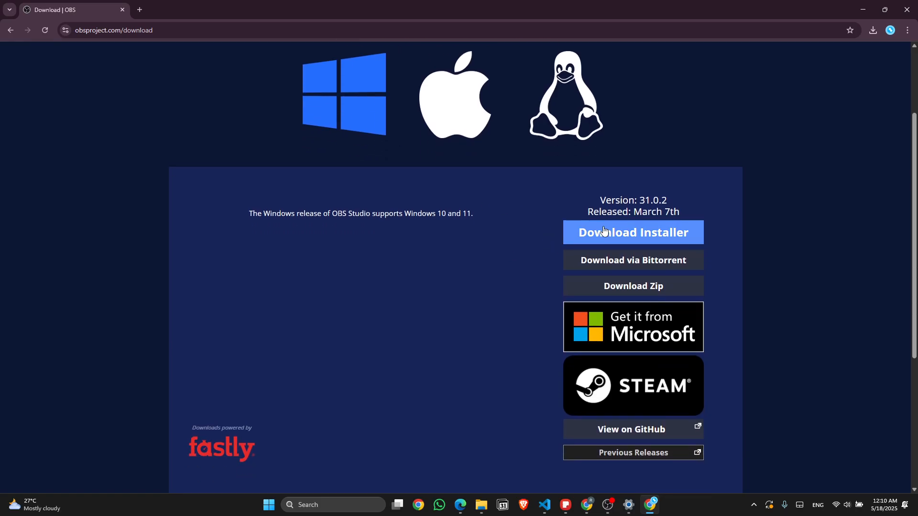
pyautogui.click(603, 231)
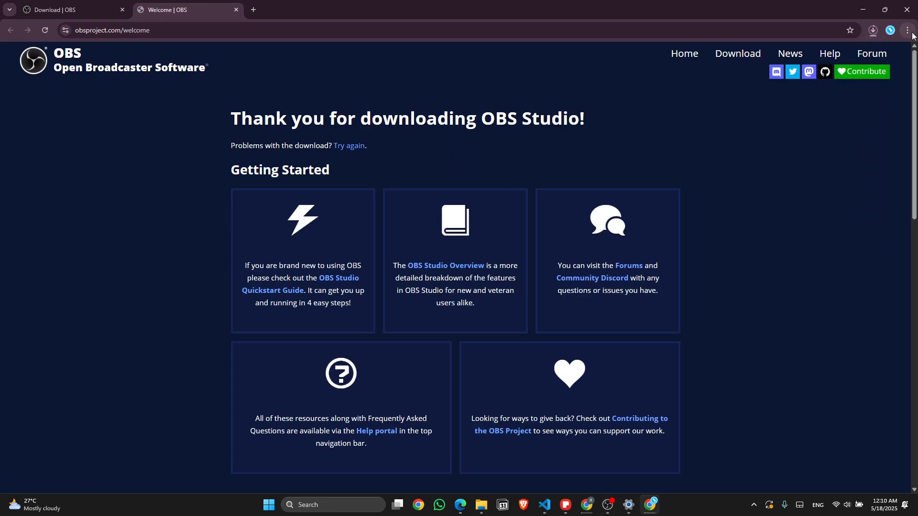
# - Cancel the running OBS Studio installer download and dismiss the download history
pyautogui.click(872, 31)
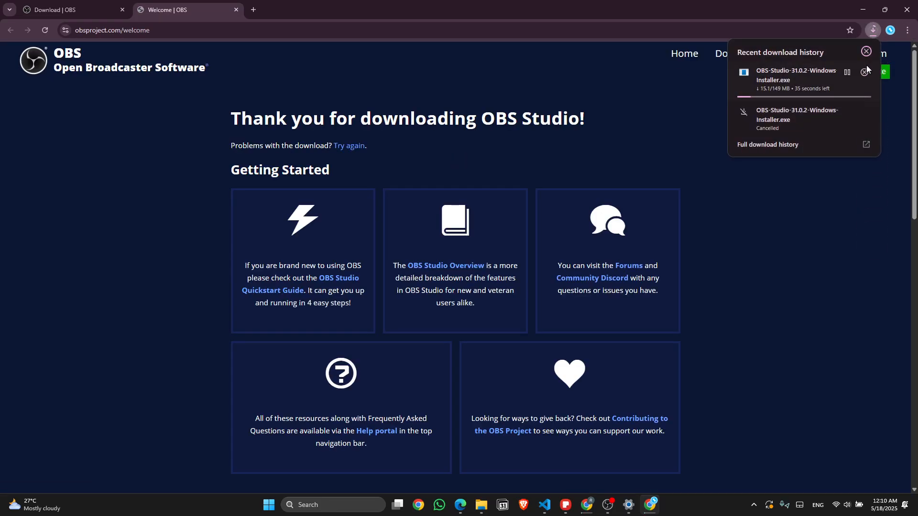
pyautogui.click(864, 72)
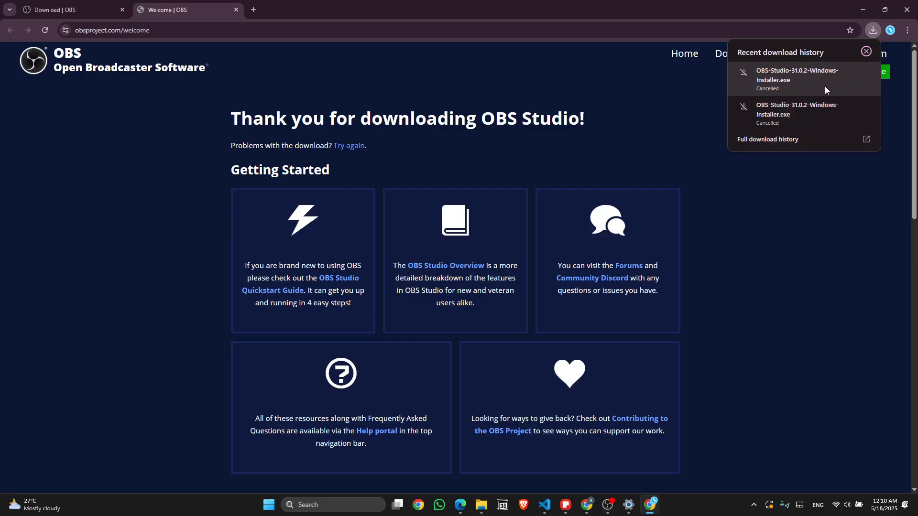
pyautogui.click(680, 104)
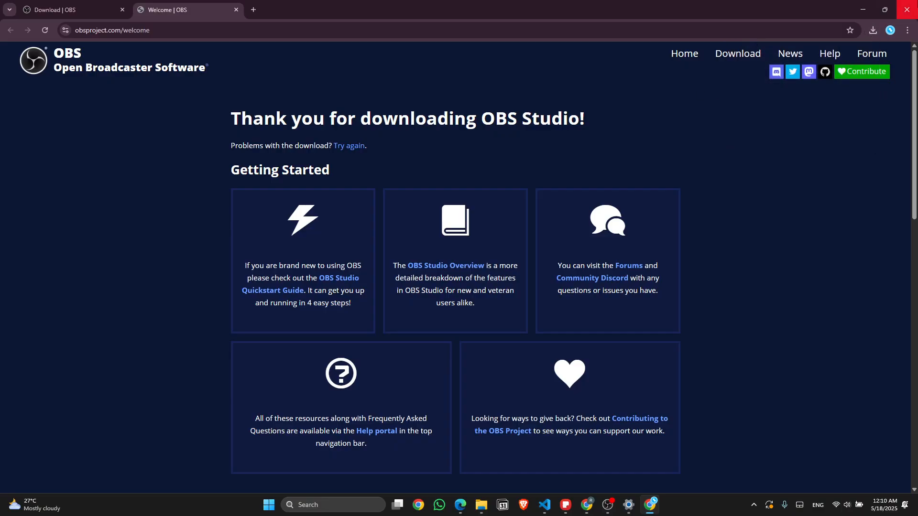
# - Close the browser window and switch to the OBS Studio window with the empty scene
pyautogui.click(906, 10)
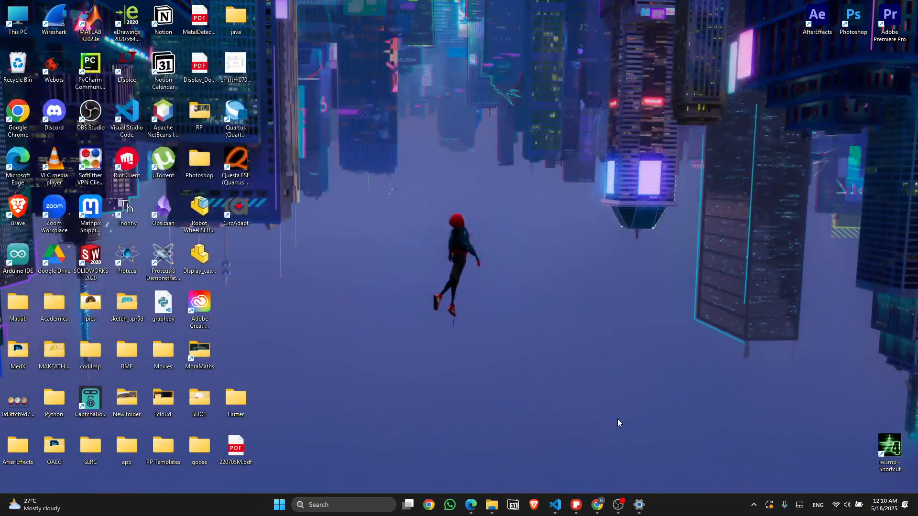
pyautogui.moveTo(618, 505)
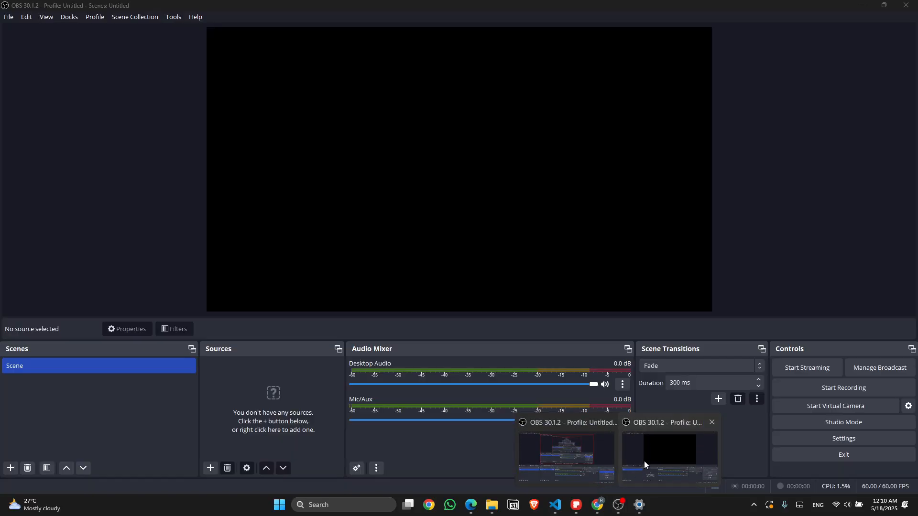
pyautogui.click(644, 461)
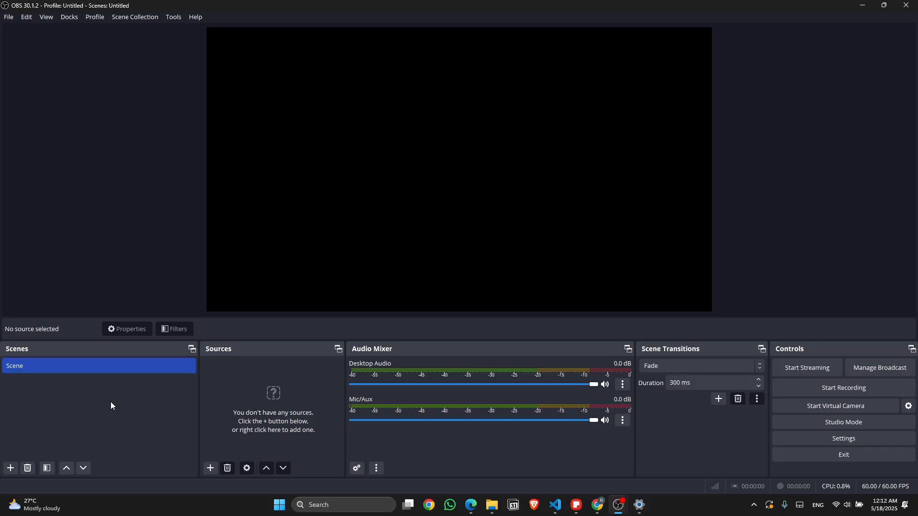
# - View the prompt for adding a scene and the list of available source types without adding anything
pyautogui.click(11, 468)
pyautogui.click(465, 264)
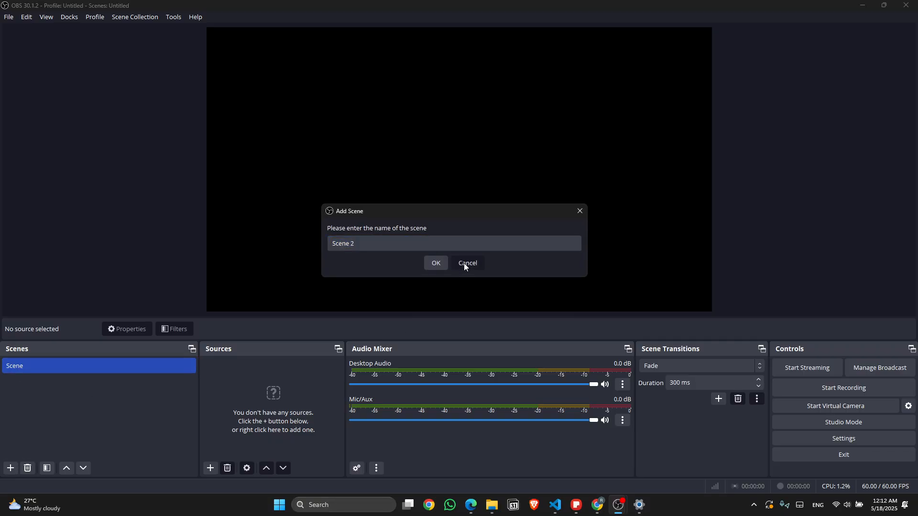
pyautogui.click(466, 264)
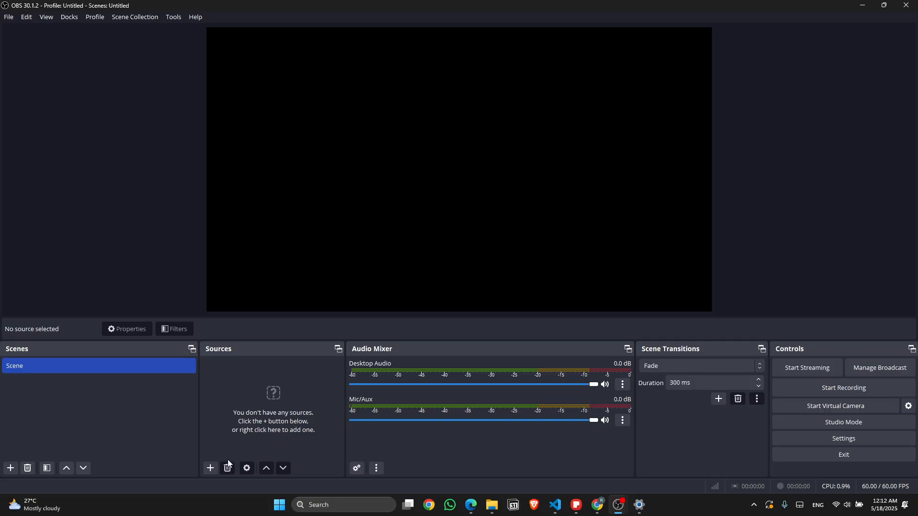
pyautogui.click(213, 466)
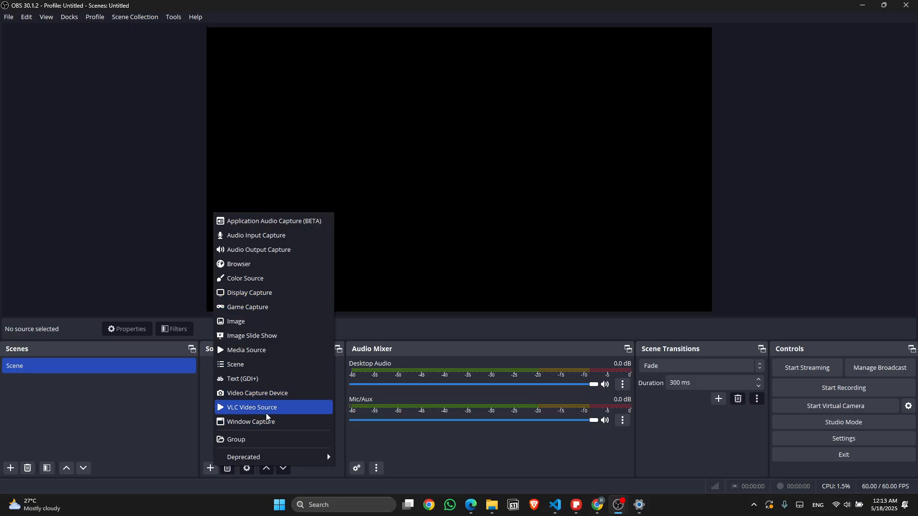
pyautogui.click(207, 421)
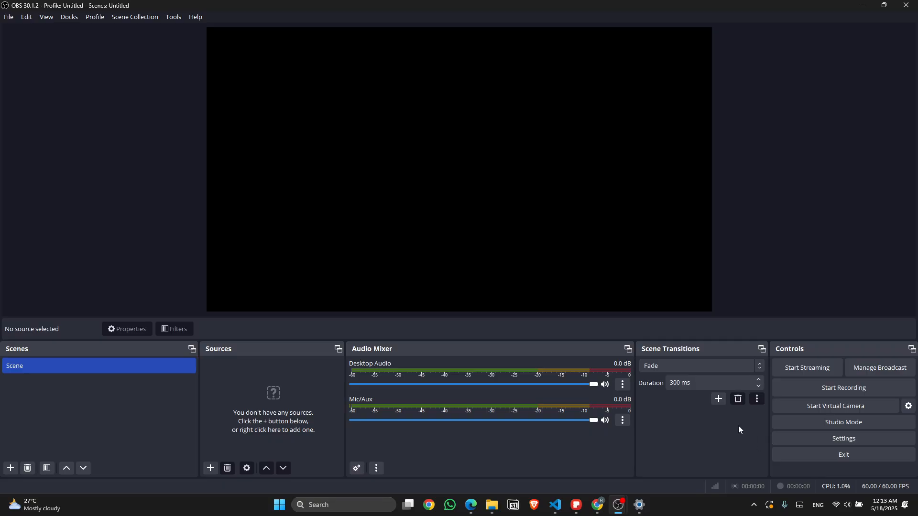
# - Open the OBS settings and look through all the General options, from language and updates to Multiview
pyautogui.click(801, 448)
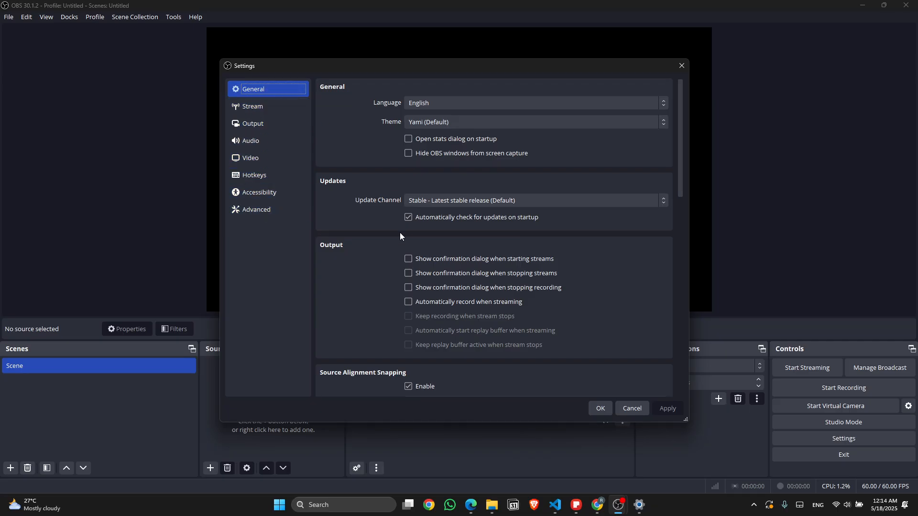
pyautogui.scroll(-15, 400, 240)
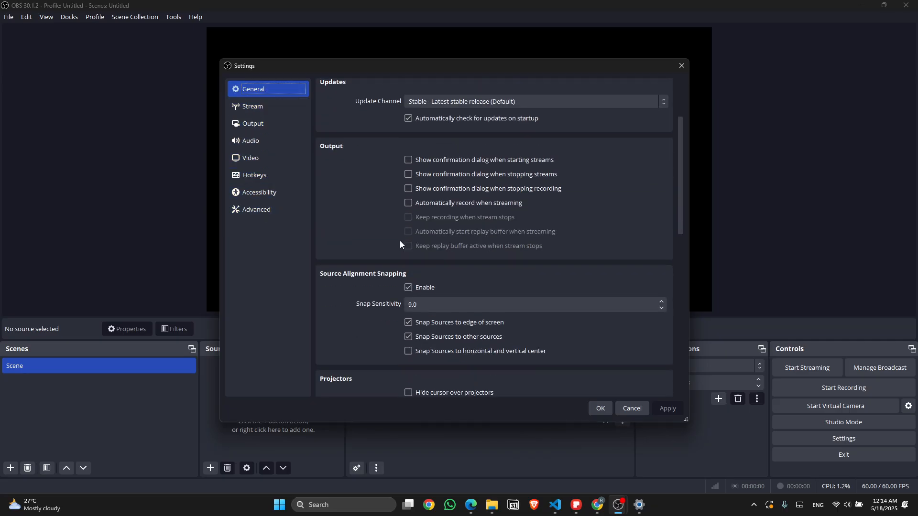
pyautogui.scroll(-8, 399, 240)
pyautogui.scroll(20, 400, 240)
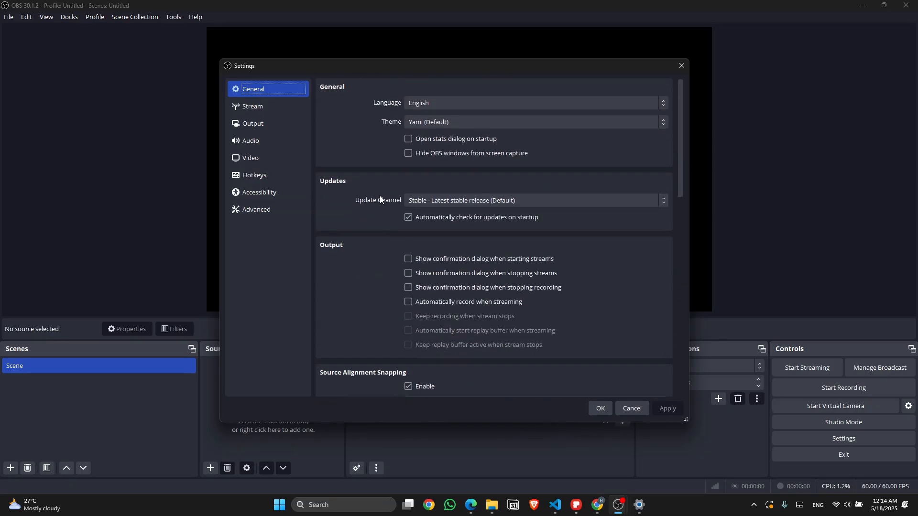
pyautogui.scroll(-20, 380, 200)
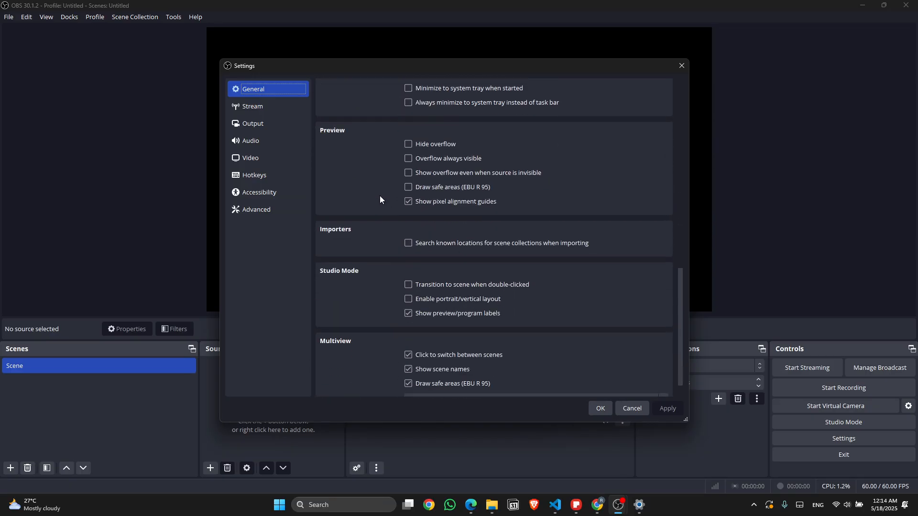
pyautogui.scroll(19, 380, 200)
pyautogui.scroll(1, 381, 200)
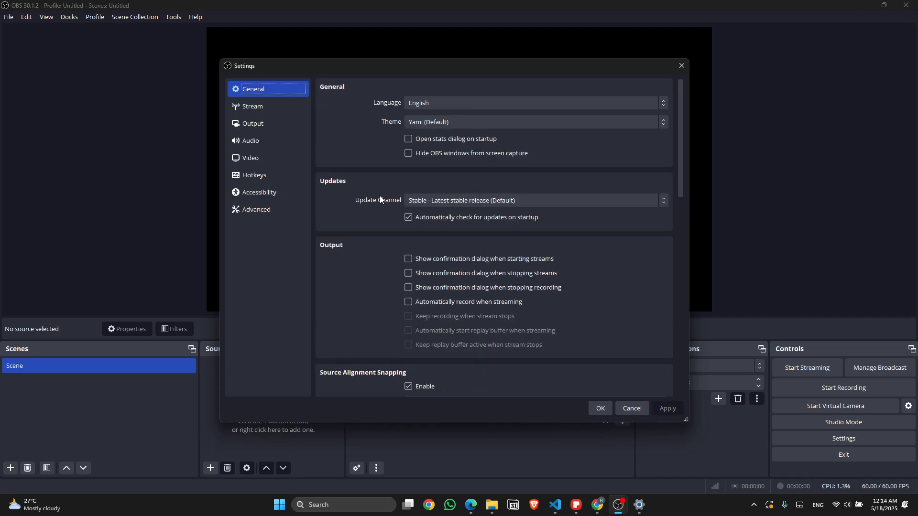
# - Review the Stream settings and the available streaming services, leaving the service unchanged
pyautogui.click(278, 116)
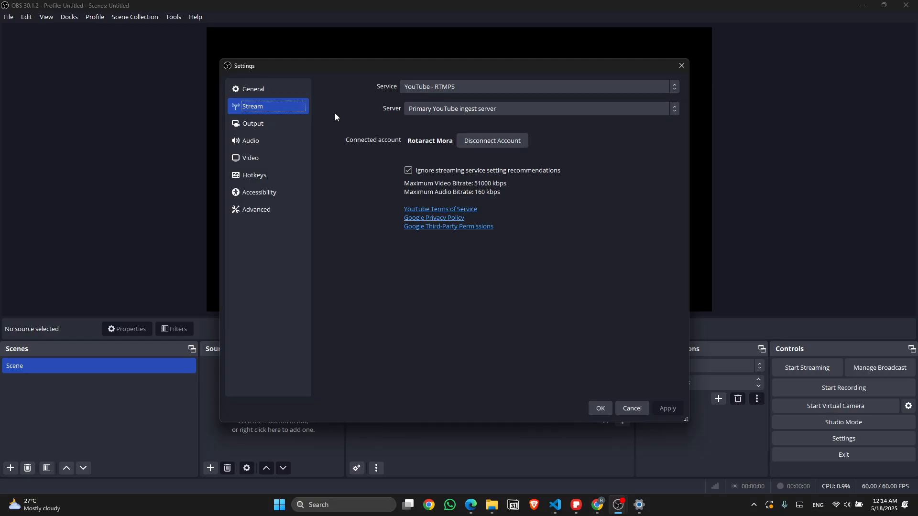
pyautogui.click(425, 88)
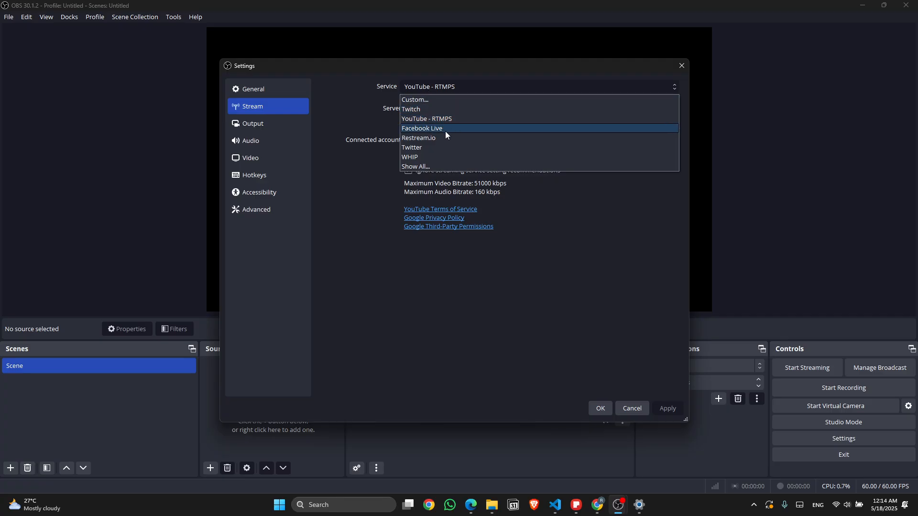
pyautogui.click(404, 255)
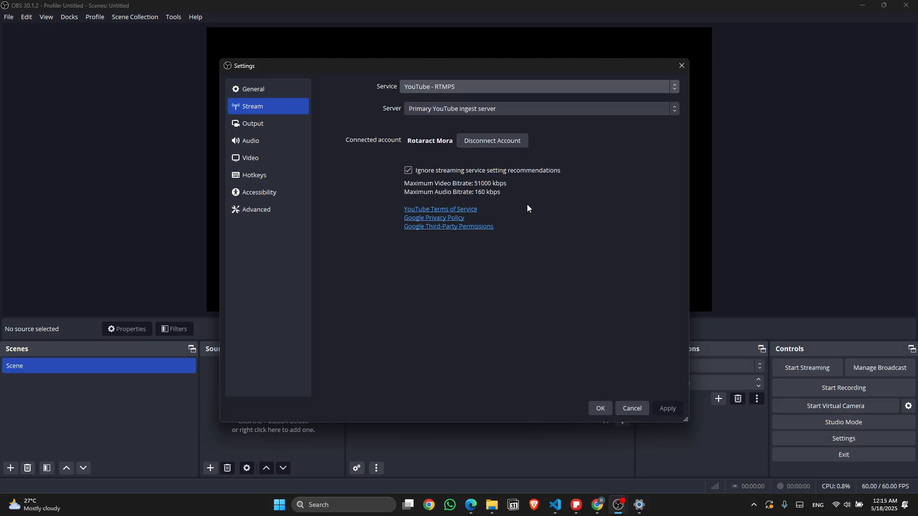
# - Examine the Output settings for streaming, including the encoders, rate control, bitrate and CPU usage preset
pyautogui.click(273, 132)
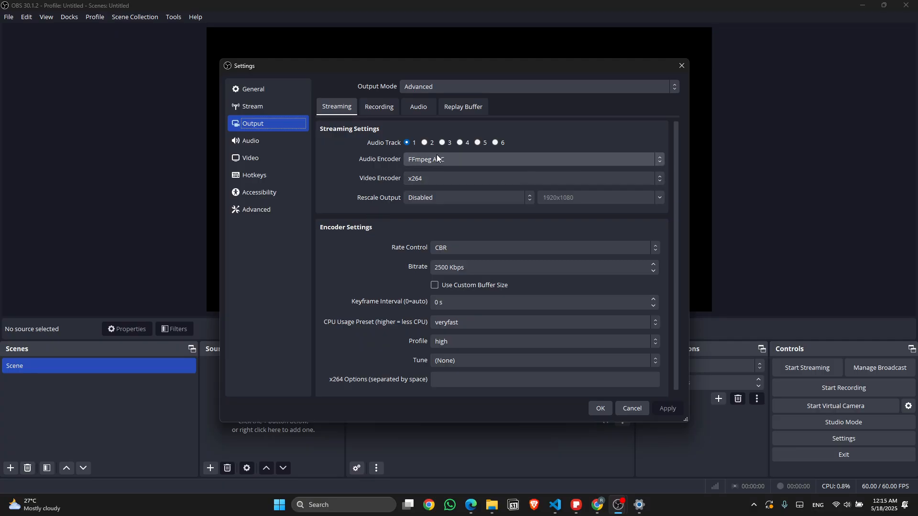
pyautogui.scroll(-1, 409, 247)
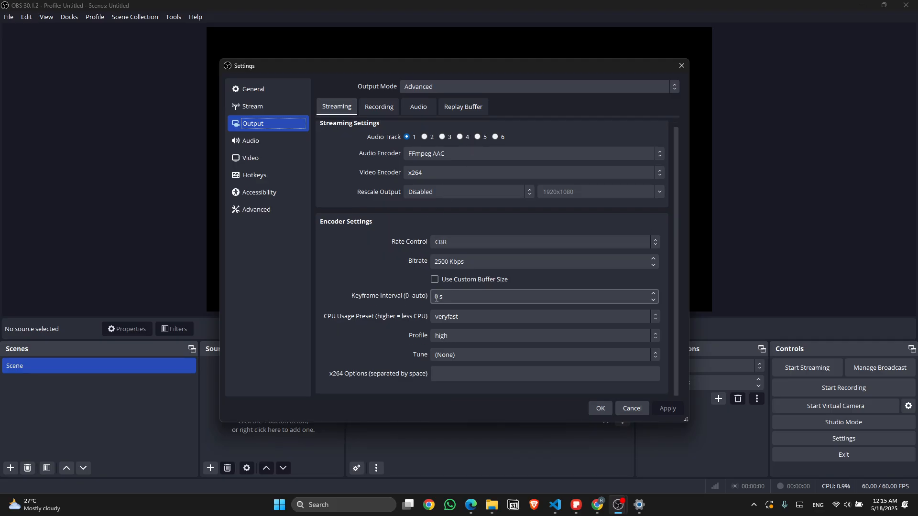
pyautogui.scroll(1, 390, 267)
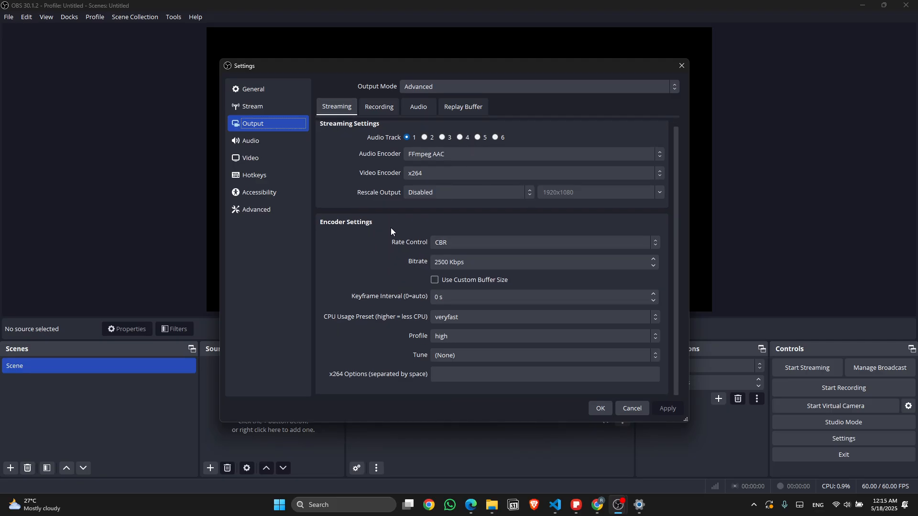
pyautogui.scroll(-1, 440, 290)
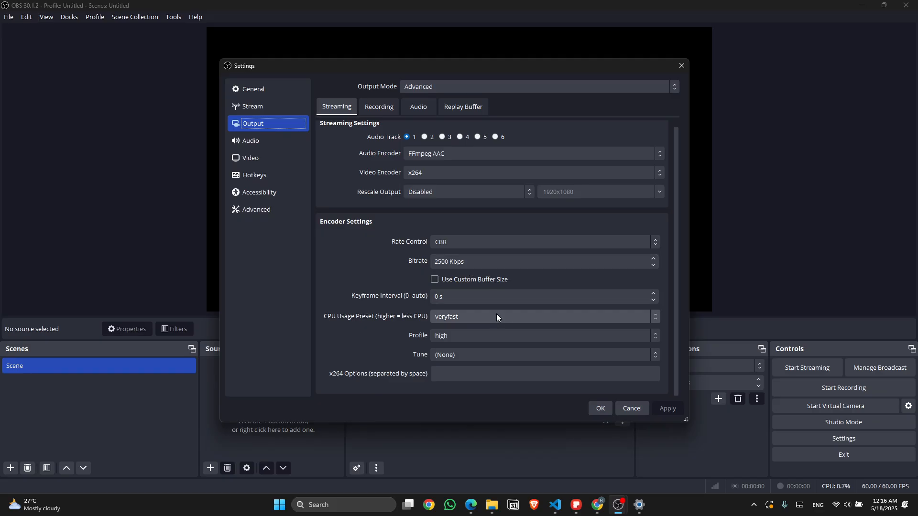
# - Review the recording output settings and the folder chooser for the recording path without changing the folder
pyautogui.click(379, 105)
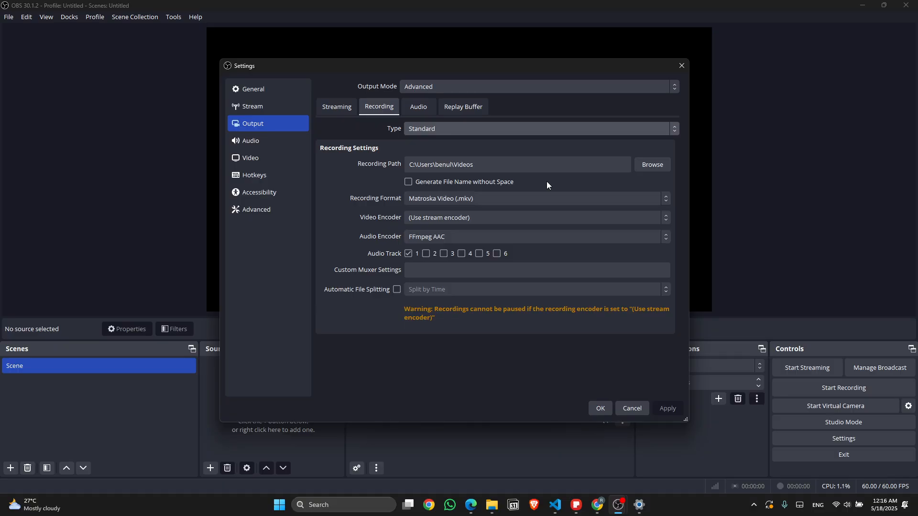
pyautogui.click(652, 165)
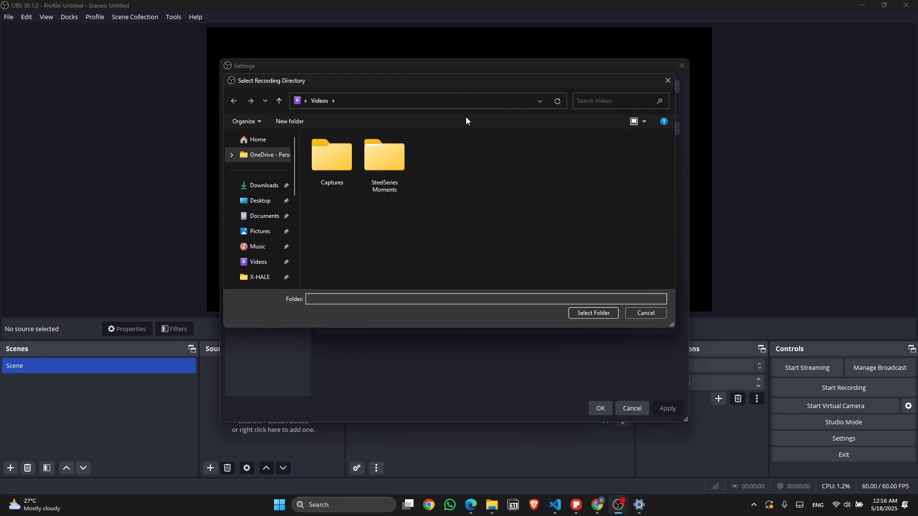
pyautogui.click(632, 313)
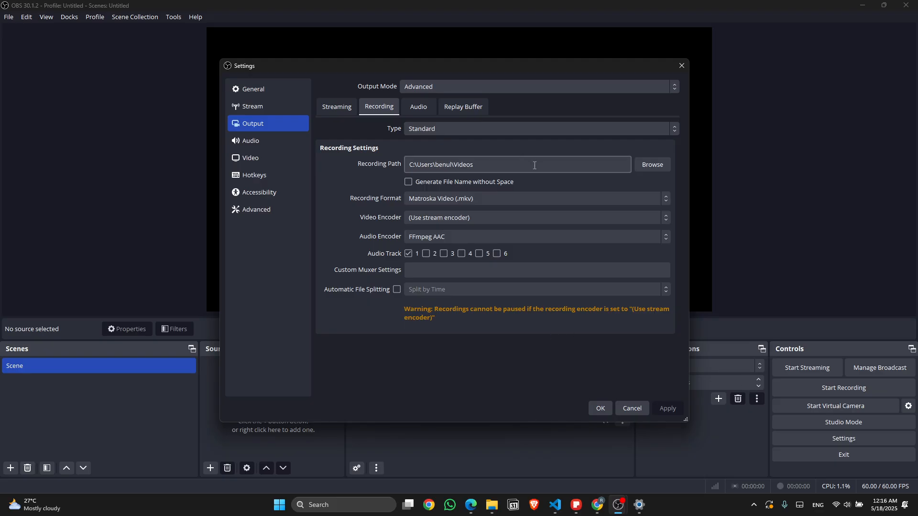
# - Review the recording format and video encoder choices, plus the audio track and replay buffer options of the Output settings
pyautogui.click(477, 196)
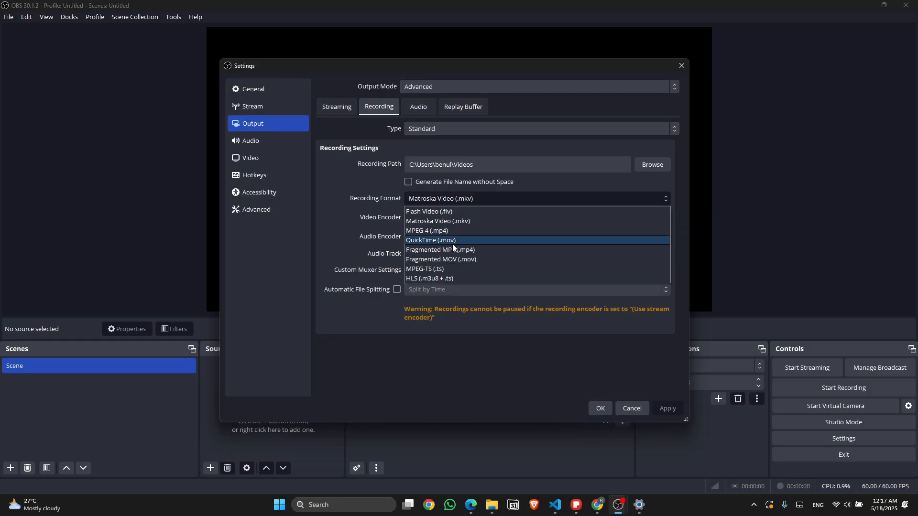
pyautogui.click(340, 193)
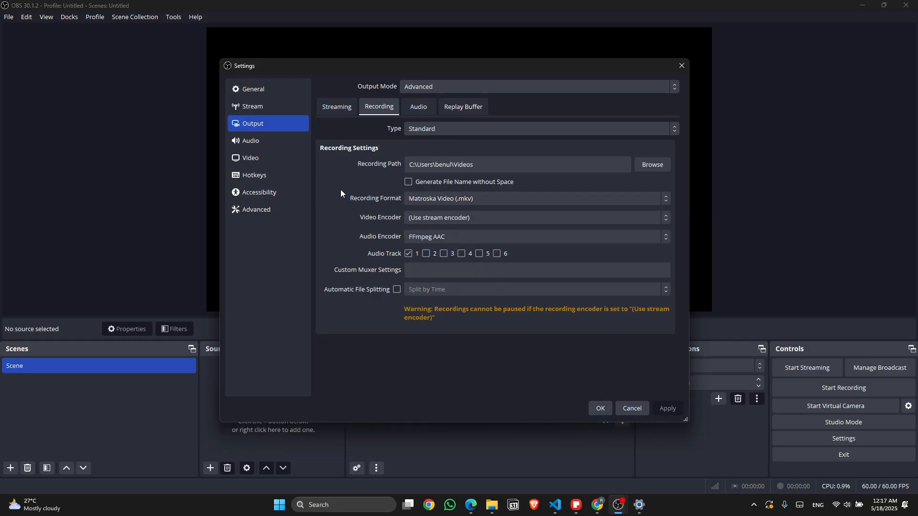
pyautogui.click(477, 219)
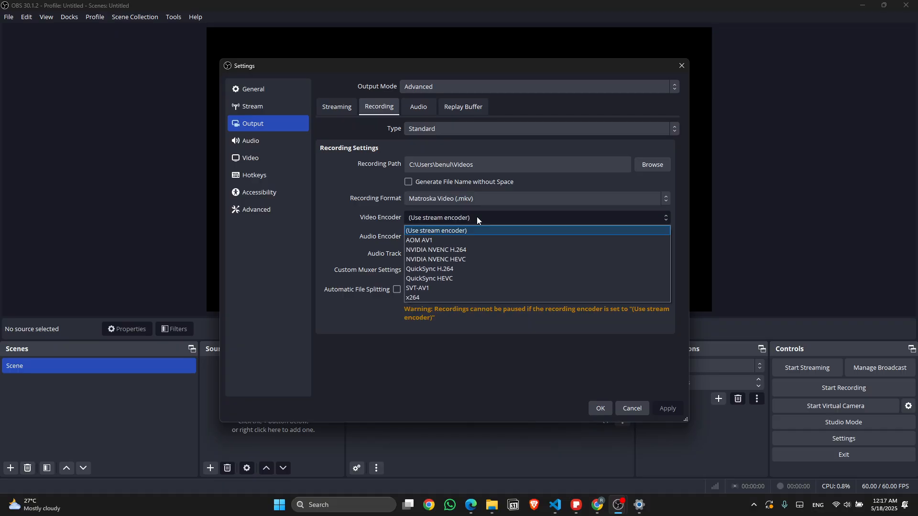
pyautogui.click(477, 219)
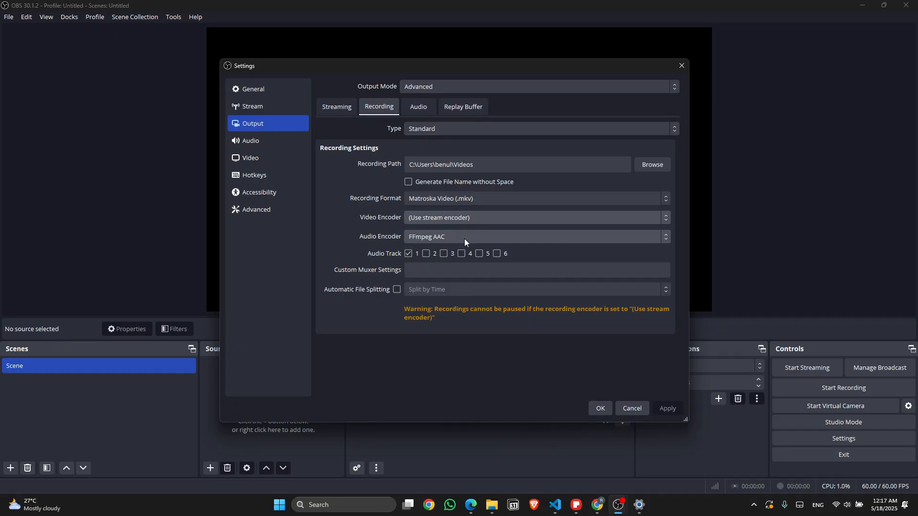
pyautogui.click(425, 108)
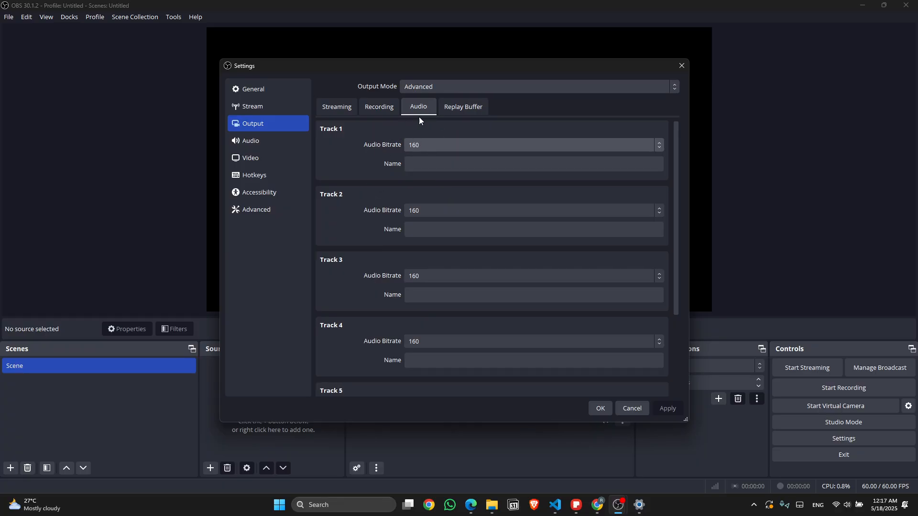
pyautogui.click(455, 110)
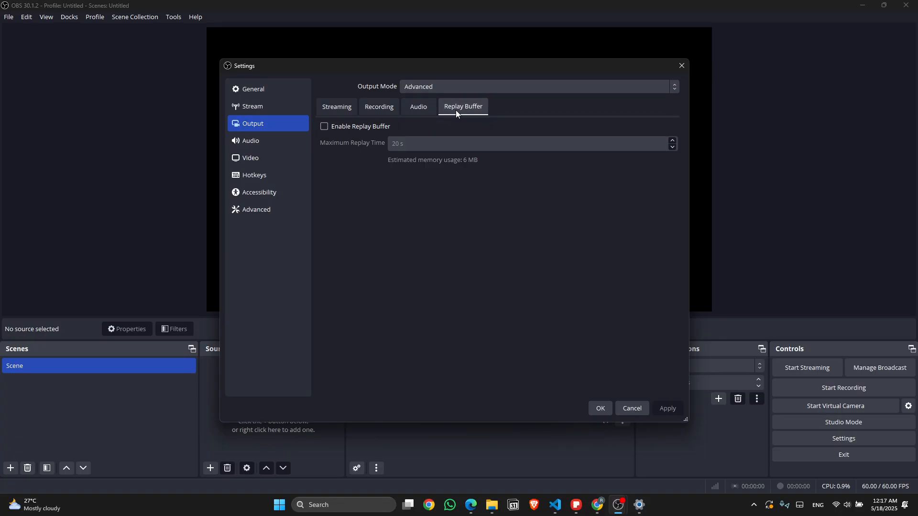
# - Look through the Audio settings, including the available microphone devices, meters and monitoring options, without changing the device
pyautogui.click(266, 146)
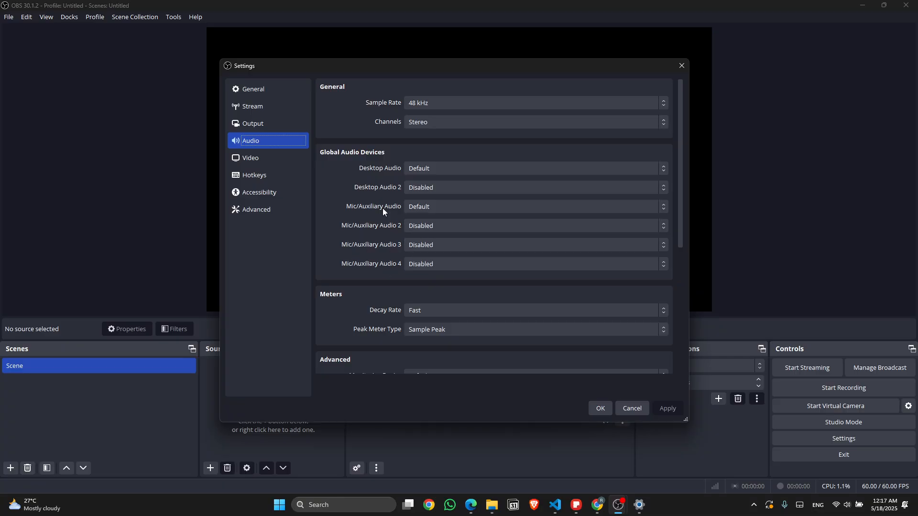
pyautogui.click(434, 205)
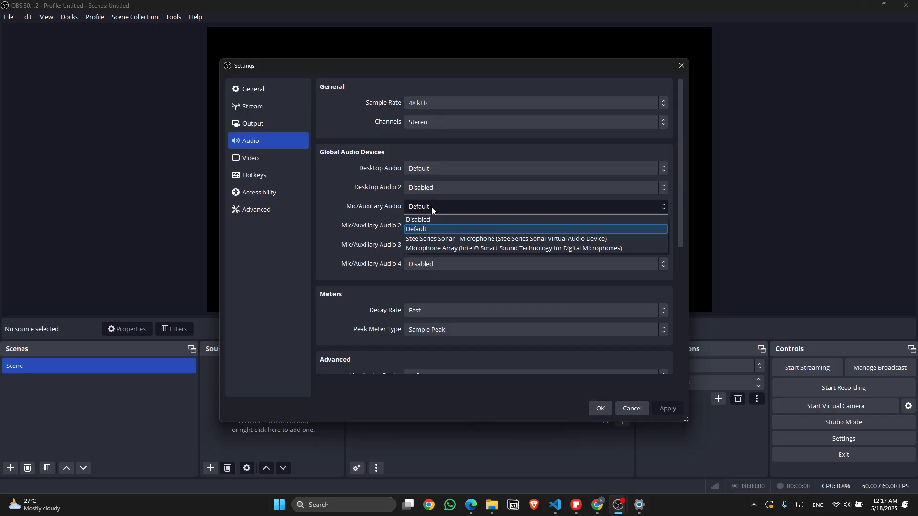
pyautogui.click(333, 193)
pyautogui.scroll(-4, 371, 245)
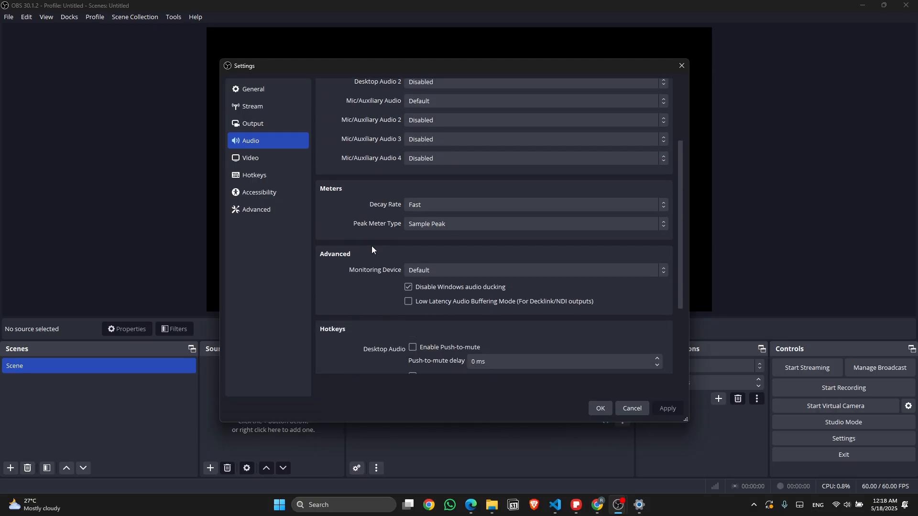
pyautogui.scroll(5, 371, 246)
# - Examine the Video settings for base and output resolution and the available common FPS values, keeping the current ones
pyautogui.click(254, 161)
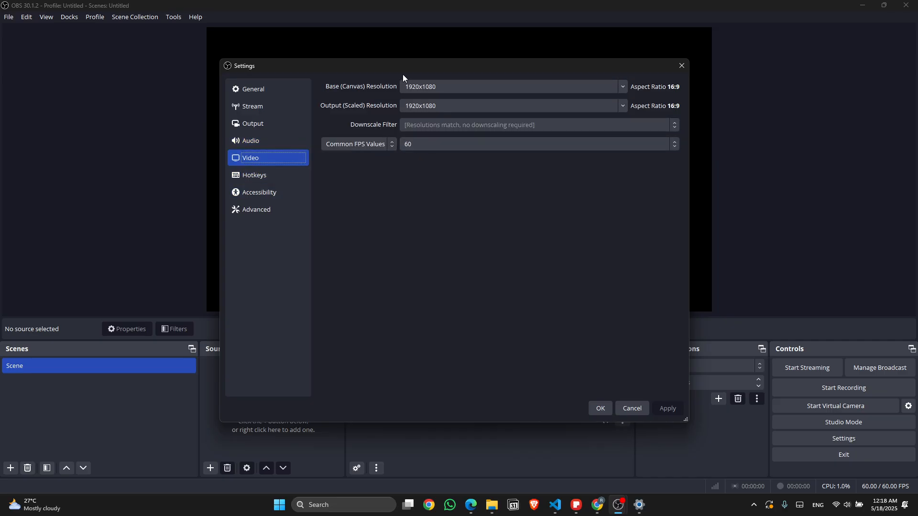
pyautogui.moveTo(415, 68); pyautogui.dragTo(384, 268)
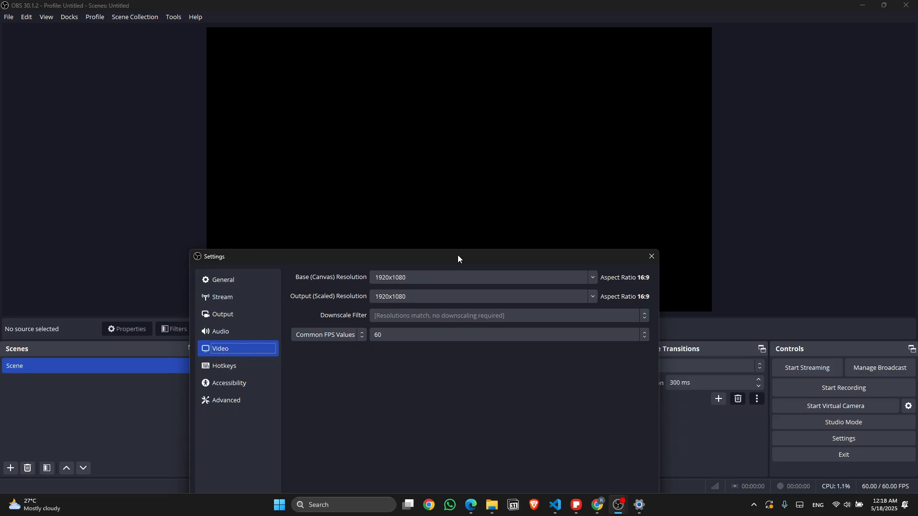
pyautogui.moveTo(457, 254); pyautogui.dragTo(482, 116)
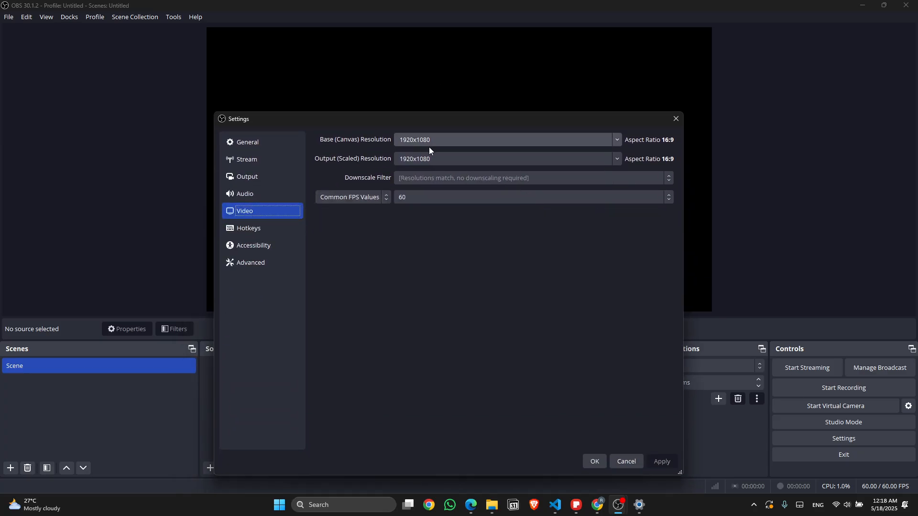
pyautogui.moveTo(388, 122); pyautogui.dragTo(439, 143)
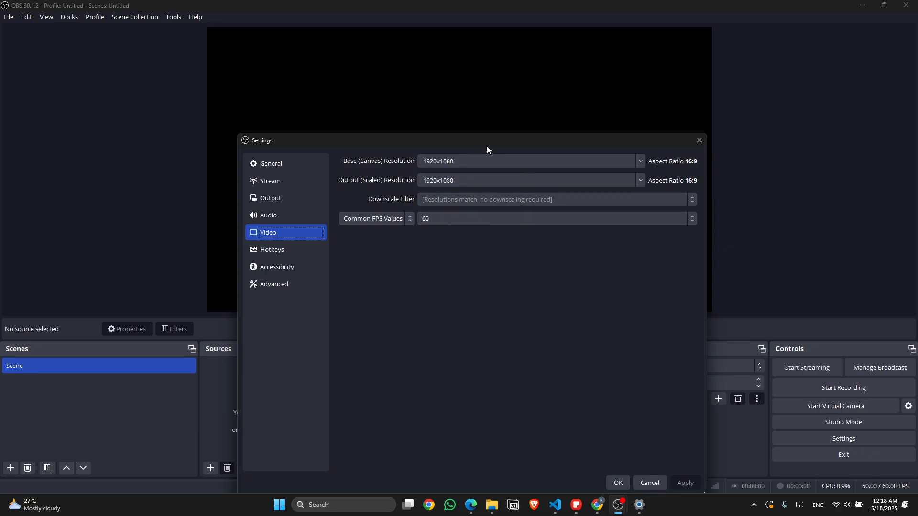
pyautogui.moveTo(486, 144); pyautogui.dragTo(474, 93)
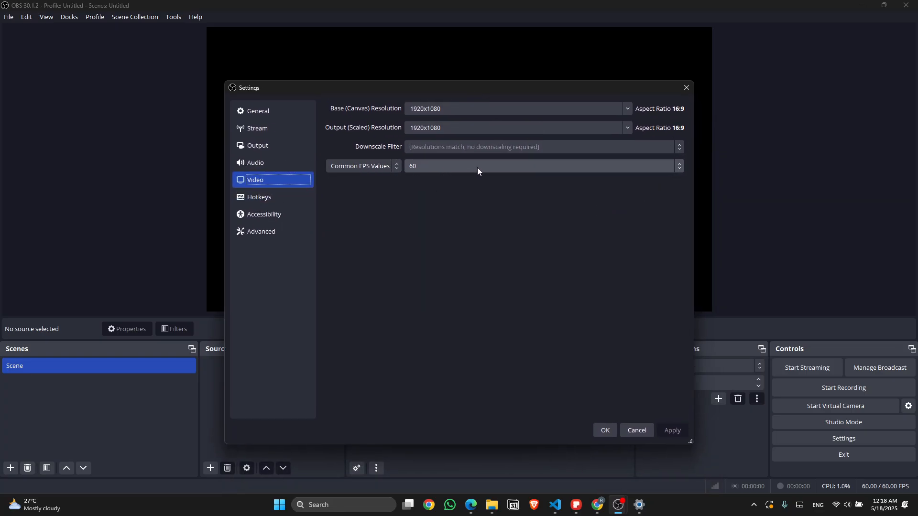
pyautogui.click(557, 166)
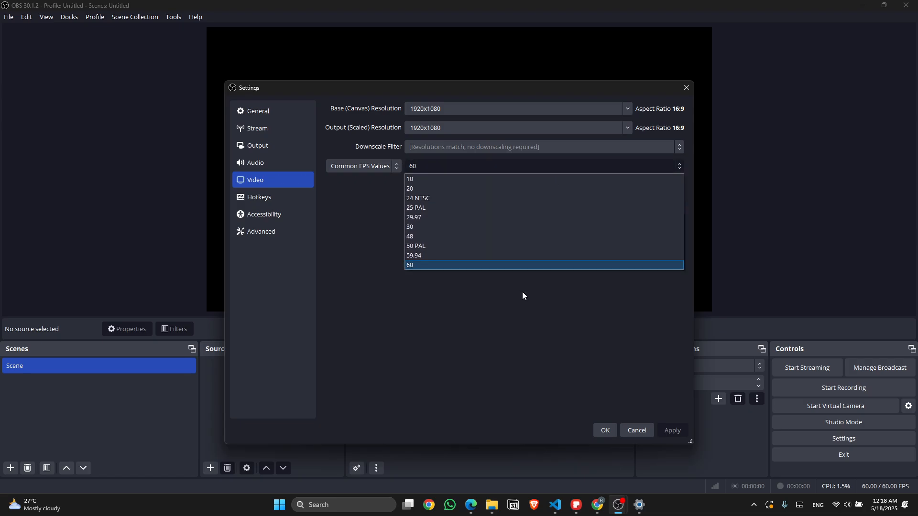
pyautogui.click(518, 326)
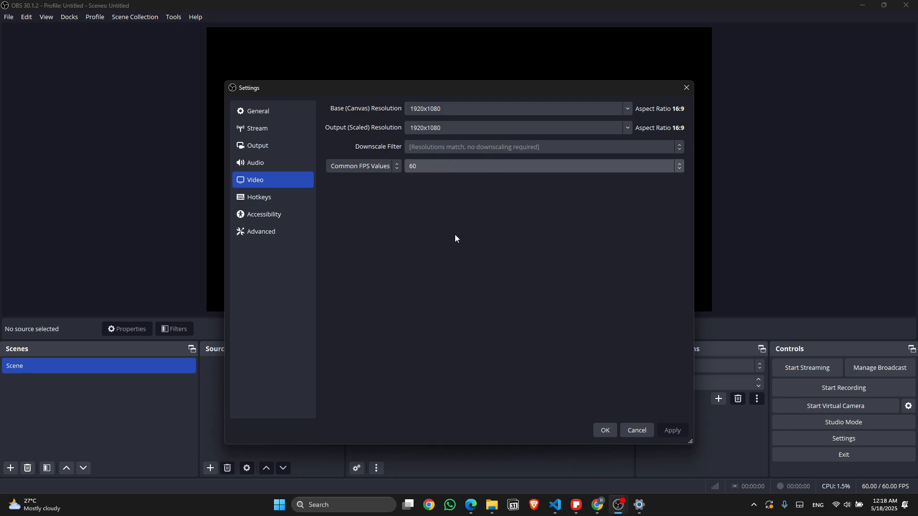
pyautogui.click(442, 167)
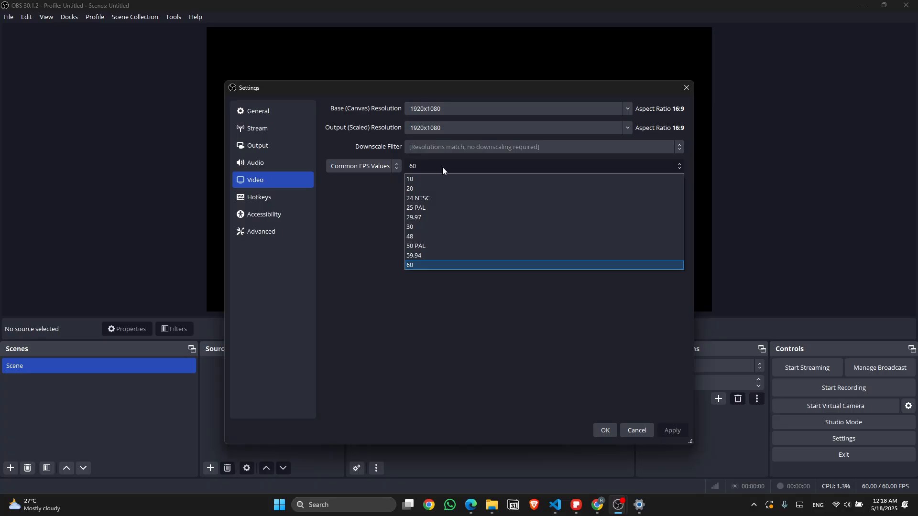
pyautogui.click(353, 215)
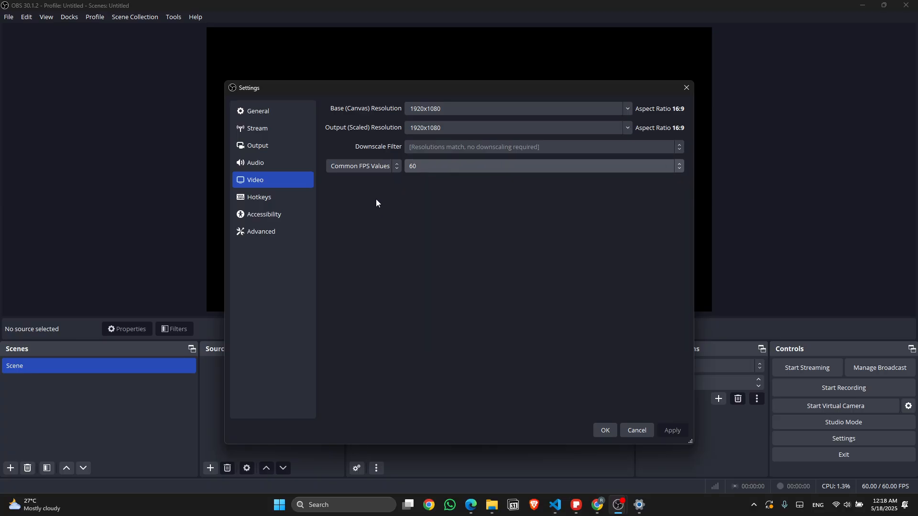
# - Look through the Hotkeys settings, try an extra hotkey entry for Enable Preview, and close the settings without saving
pyautogui.click(276, 197)
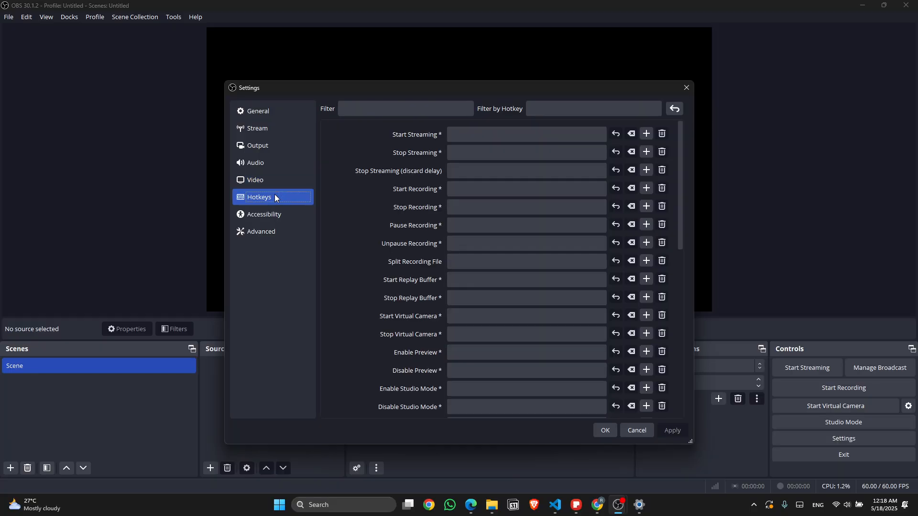
pyautogui.scroll(-1, 414, 226)
pyautogui.scroll(1, 414, 226)
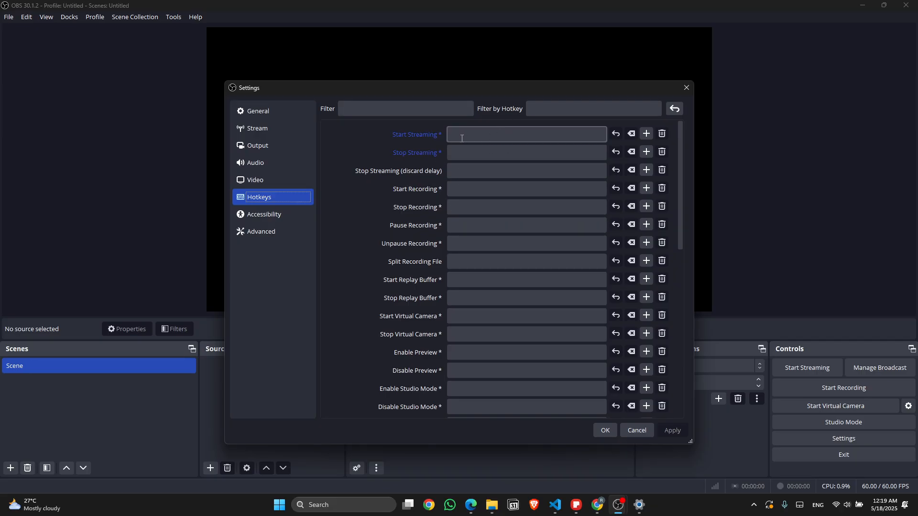
pyautogui.scroll(-10, 431, 239)
pyautogui.scroll(10, 431, 242)
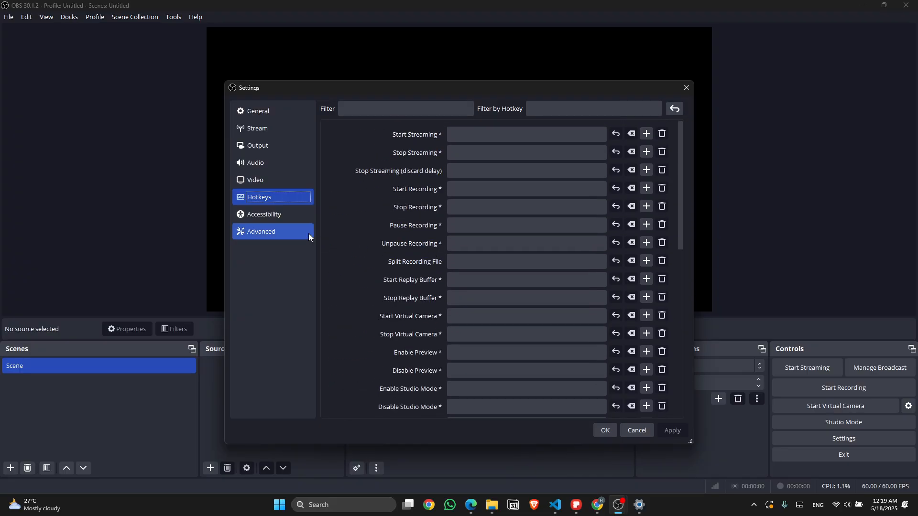
pyautogui.click(646, 351)
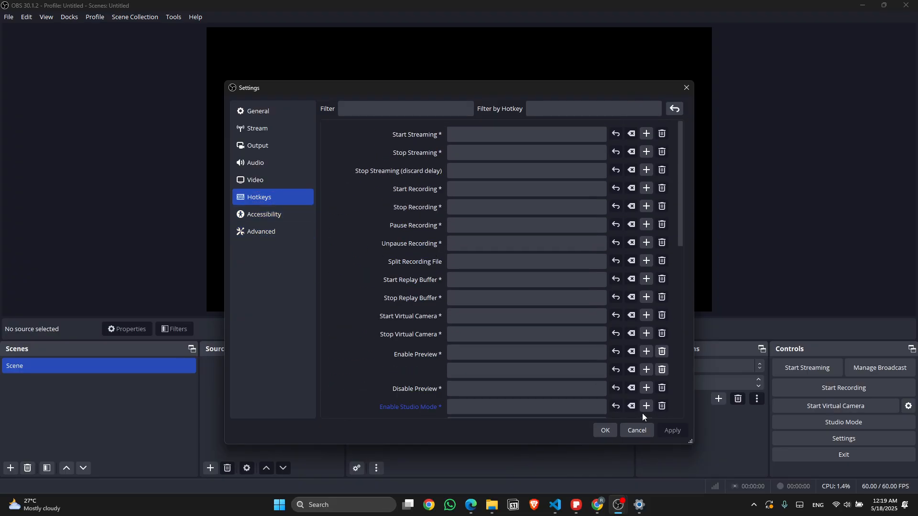
pyautogui.click(637, 431)
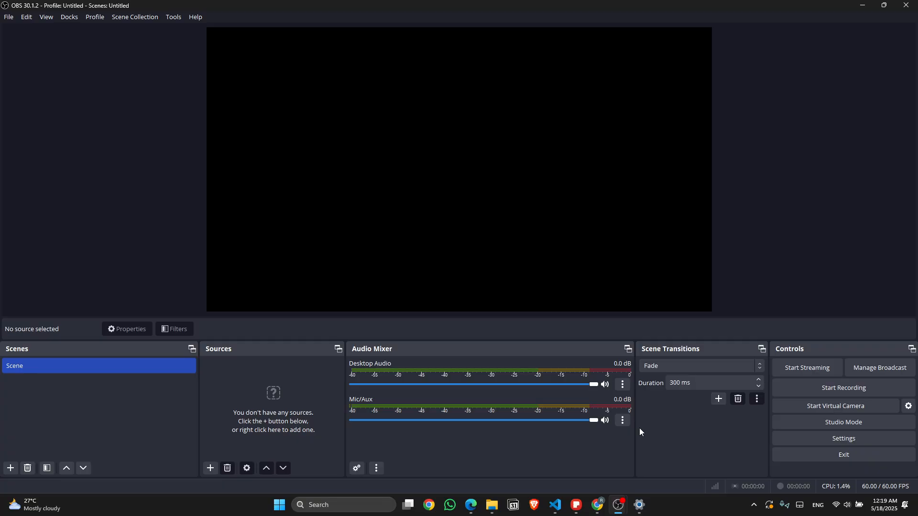
pyautogui.moveTo(621, 514)
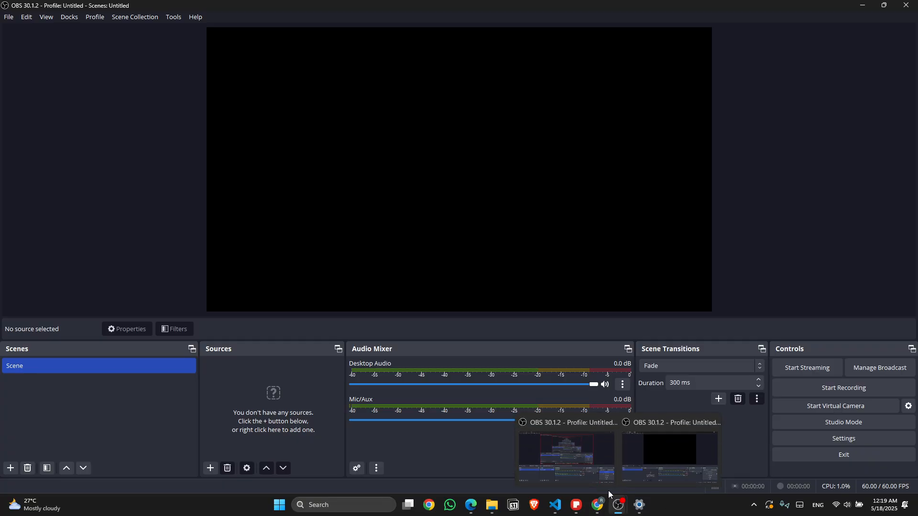